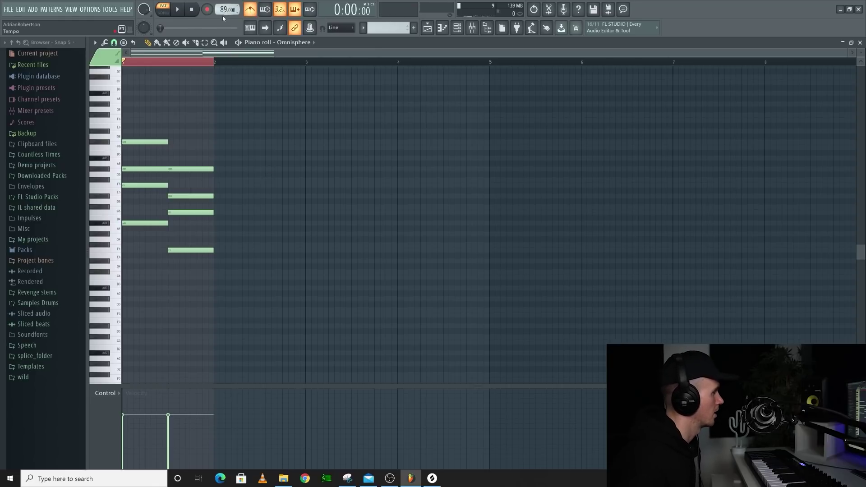
- Build a four-note third chord in the Omnisphere pattern, starting at step 15 of bar 1 and lasting ten steps
key(space)
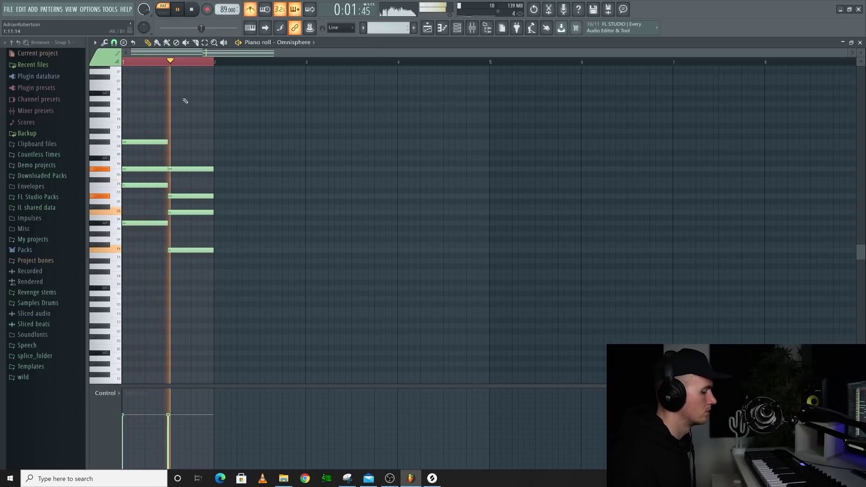
key(space)
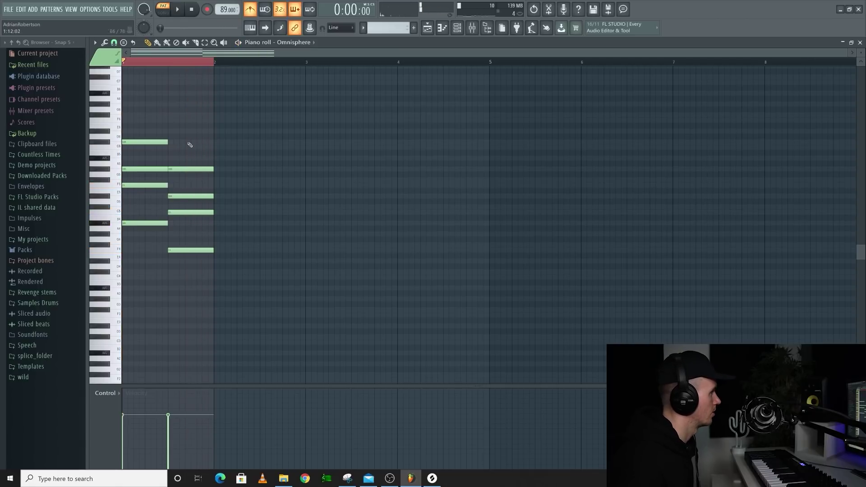
key(space)
scroll(207, 158, up, 2)
drag(261, 257, 260, 256)
scroll(260, 257, down, 1)
key(space)
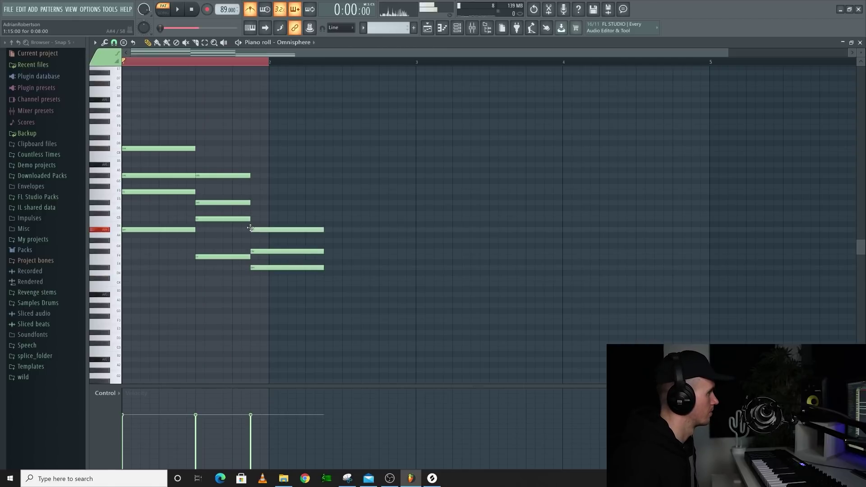
key(ctrl+z)
key(space)
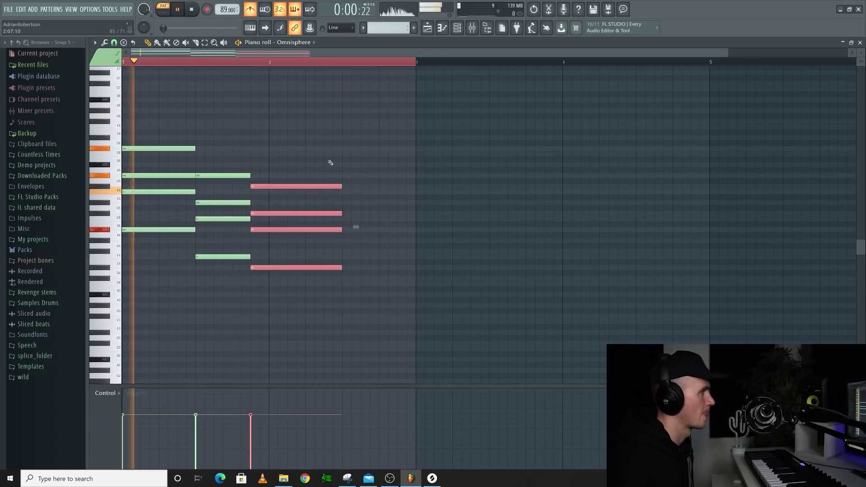
- Copy the third chord to the last part of bar 2 and cut it off at the start of bar 3
drag(317, 158, 305, 306)
drag(289, 267, 402, 256)
key(c)
drag(431, 181, 421, 280)
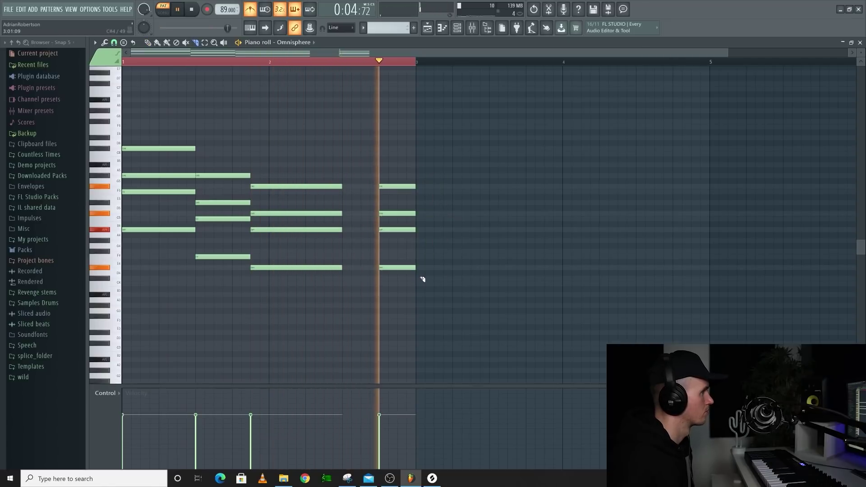
key(ctrl+a)
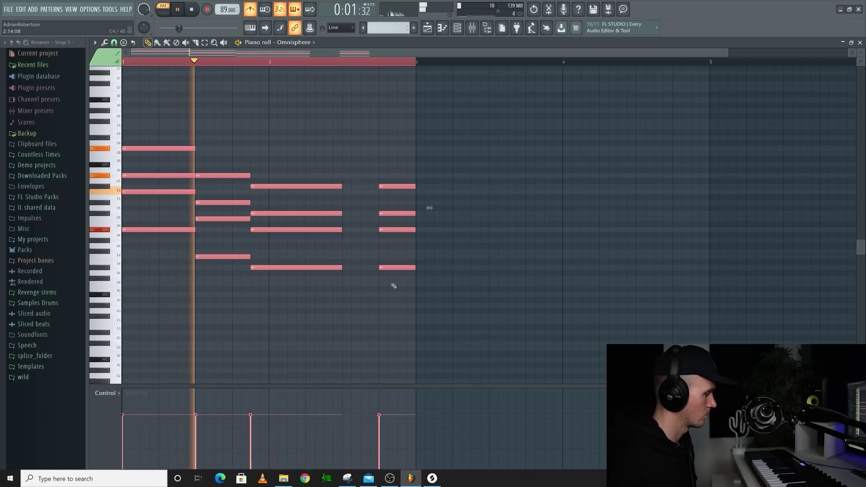
key(ctrl+d)
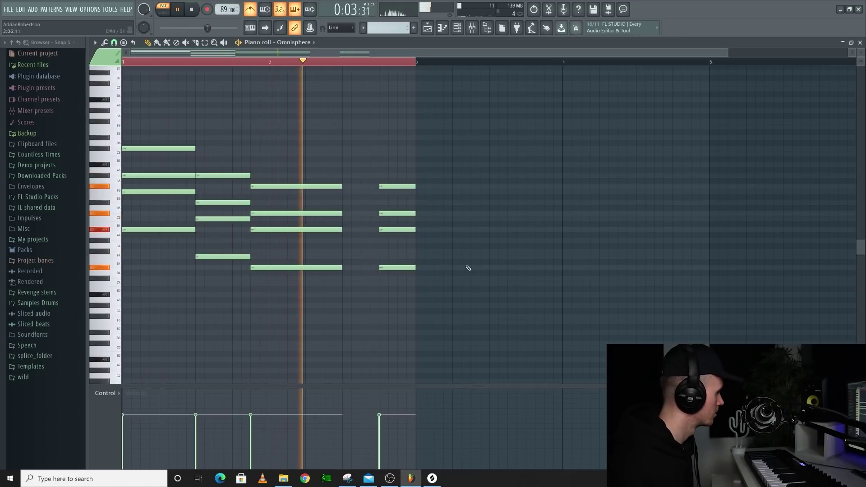
- Add bass notes A#3 under the first chord and D#3 under the third and fourth, trimming the last at bar 3
key(space)
click(126, 295)
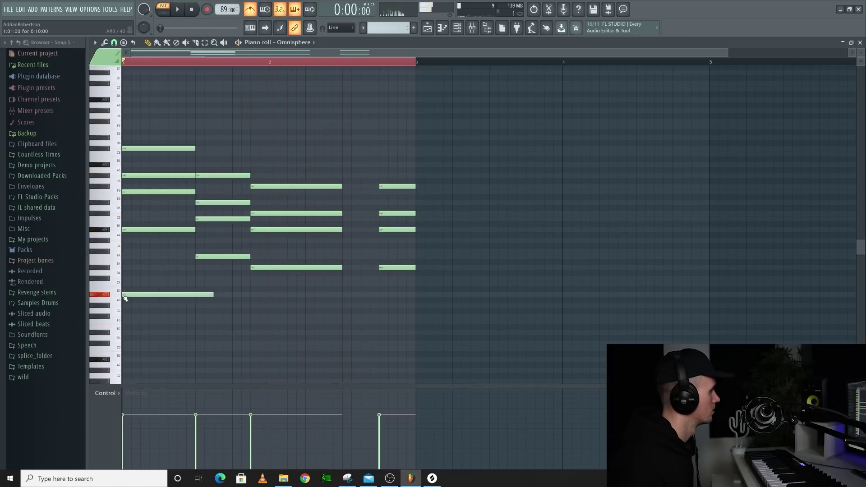
key(space)
click(263, 332)
key(space)
key(space)
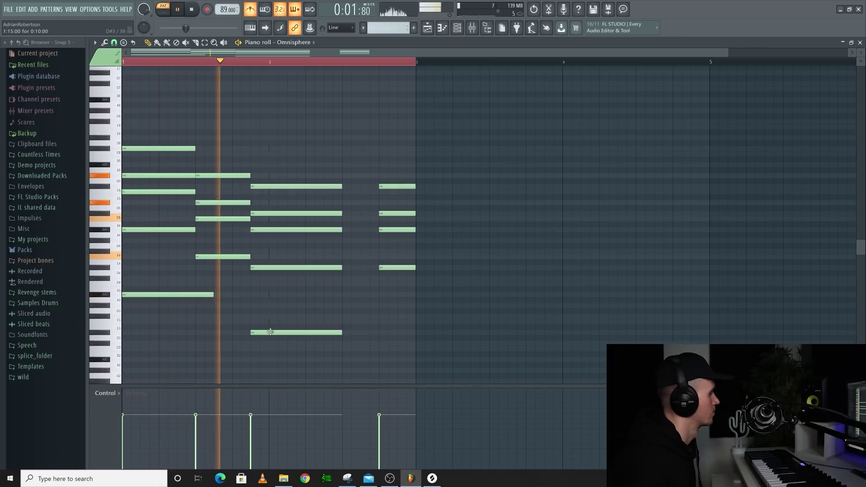
click(381, 333)
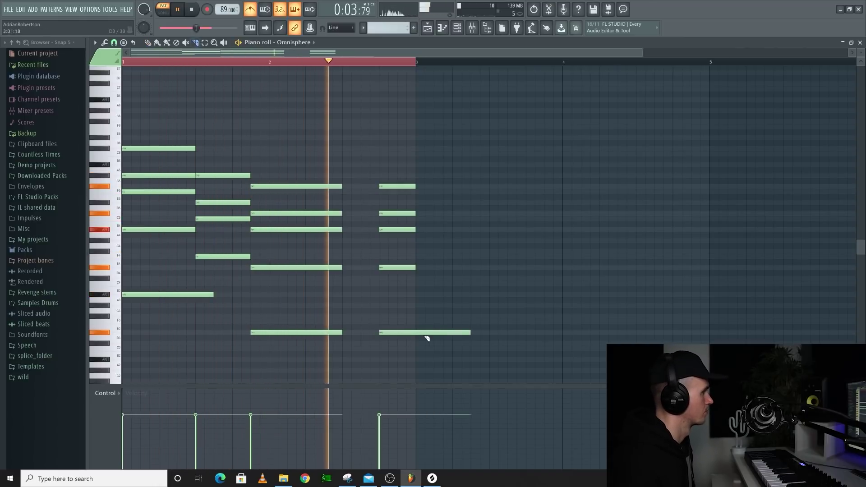
drag(436, 336, 420, 333)
- Duplicate the whole two-bar chord progression so the copy fills bars 3 and 4
key(ctrl+a)
key(p)
ctrl+click(508, 284)
key(space)
key(ctrl+a)
drag(147, 294, 441, 296)
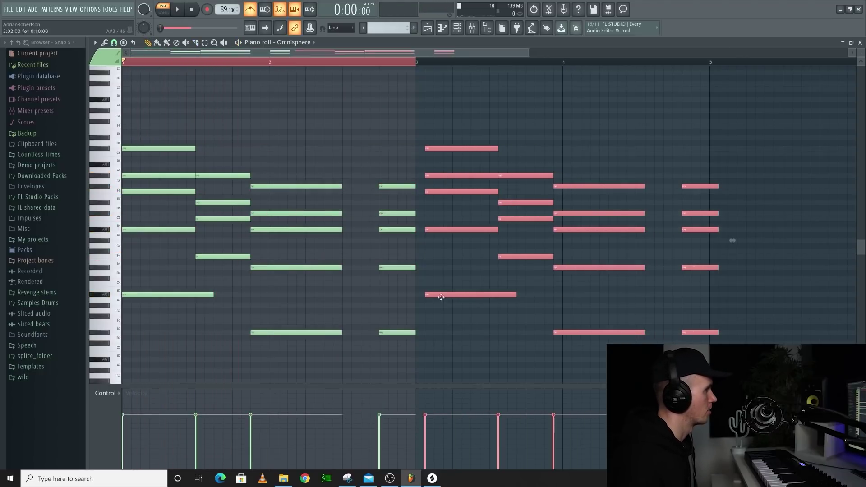
ctrl+click(436, 289)
- Split the first chord's top note and the second chord's G#5 and D#5 notes into repeated hits
key(space)
key(c)
click(158, 148)
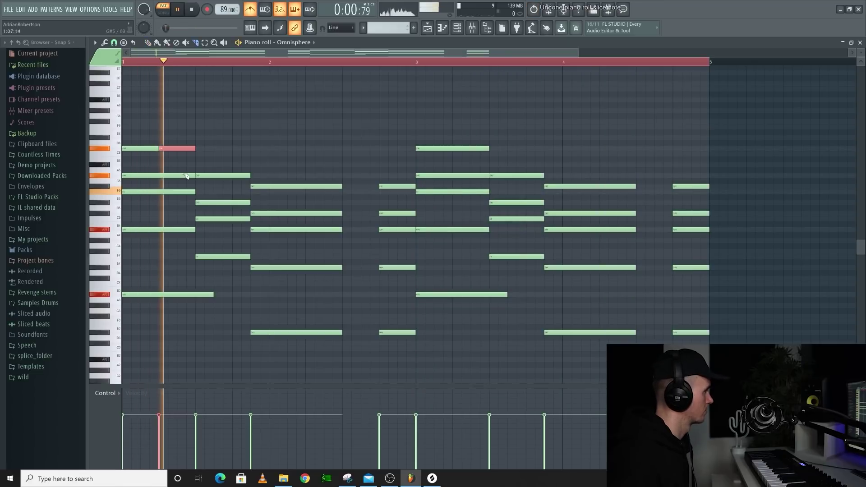
click(214, 177)
key(space)
key(space)
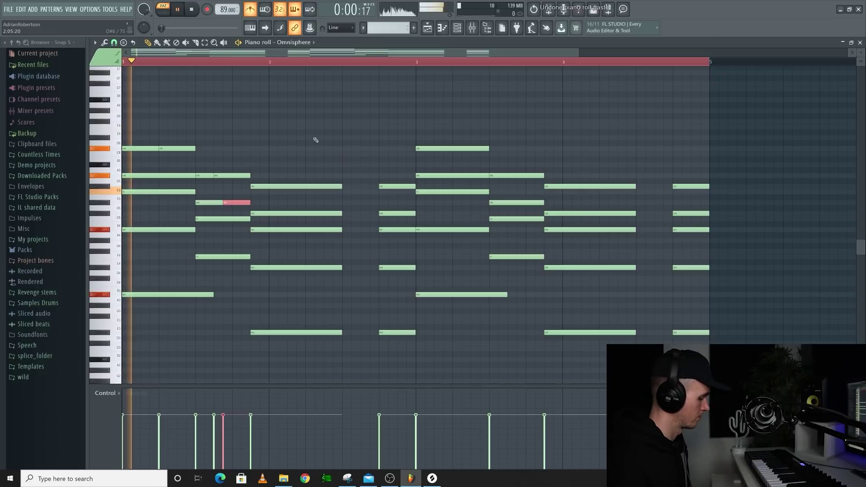
- Split the third chord's C#5 and copy a piece of it into the gap before the fourth chord
click(307, 214)
drag(309, 215, 360, 218)
key(space)
- Add three short low notes at the end of bar 4, with the last one raised to F#4
key(space)
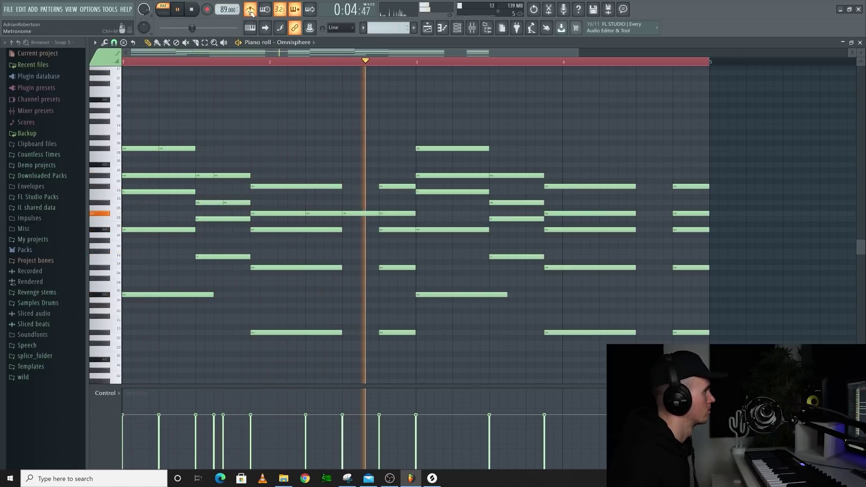
key(space)
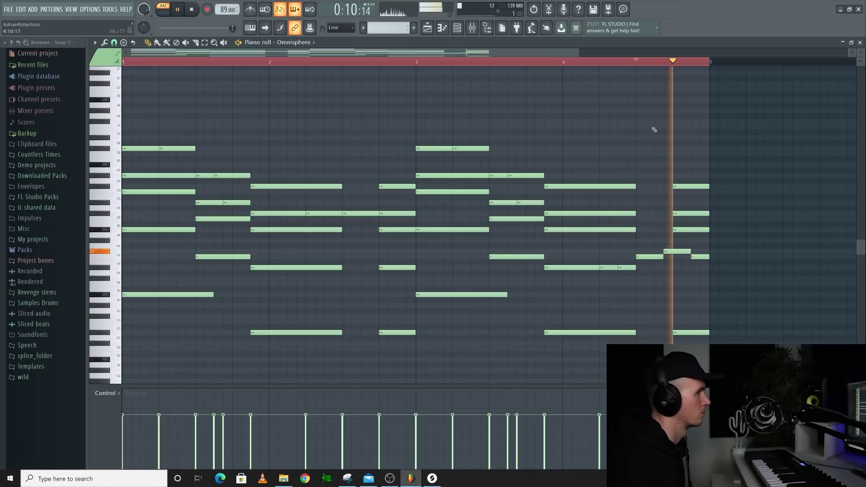
drag(698, 257, 698, 253)
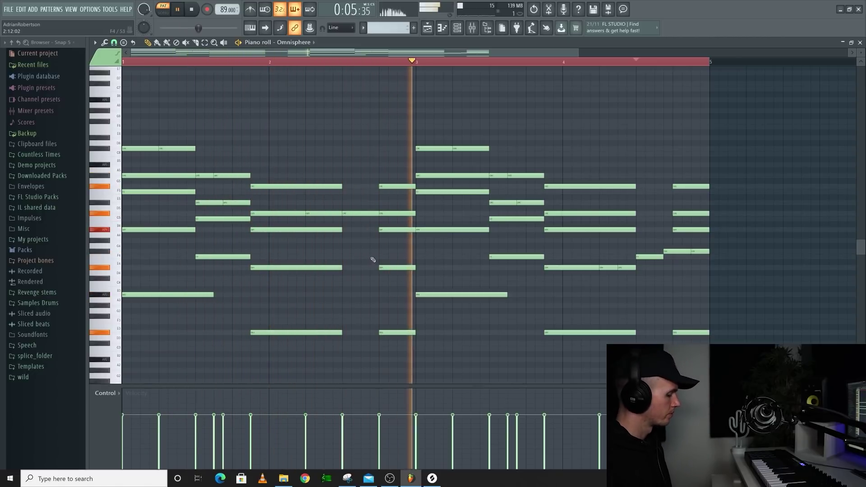
- Randomize the velocity of all notes with the randomizer's velocity level at -27%
key(ctrl+a)
key(alt+r)
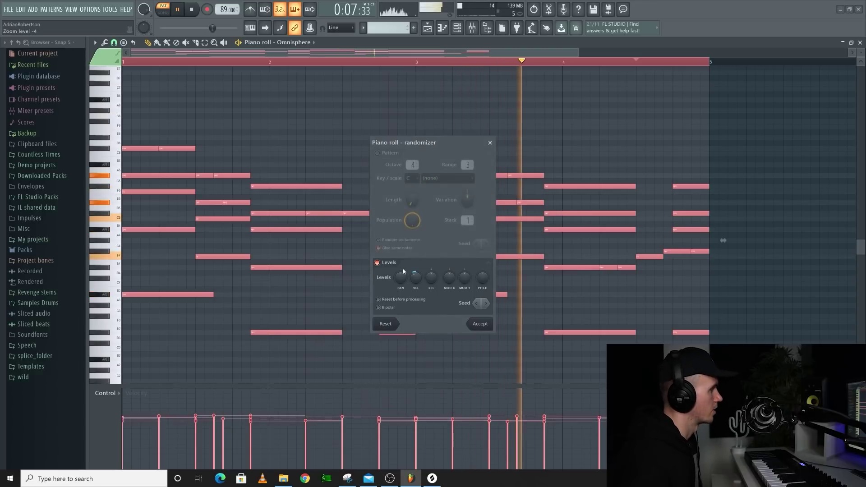
drag(419, 286, 418, 280)
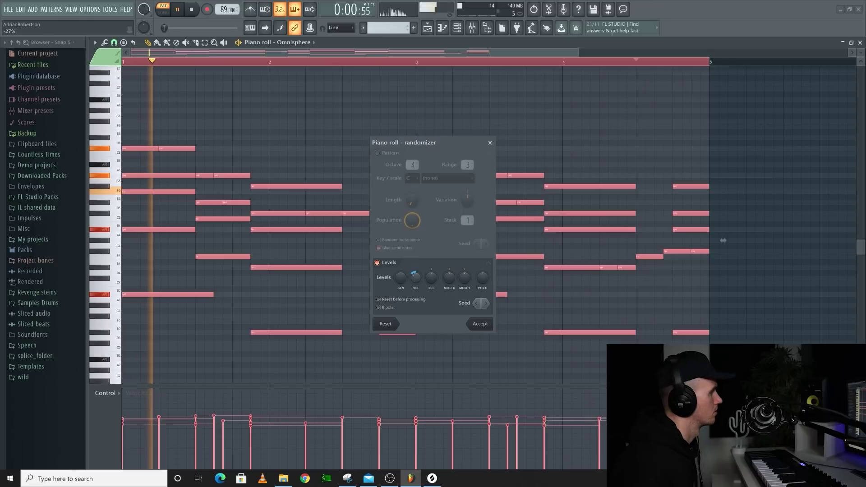
click(479, 323)
key(space)
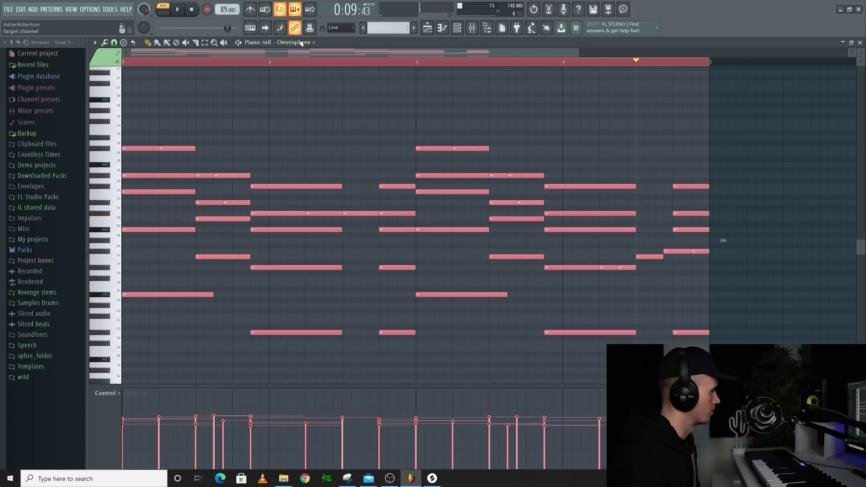
- Strum all the chords slightly by start time and velocity, preserving the note ends
key(alt+s)
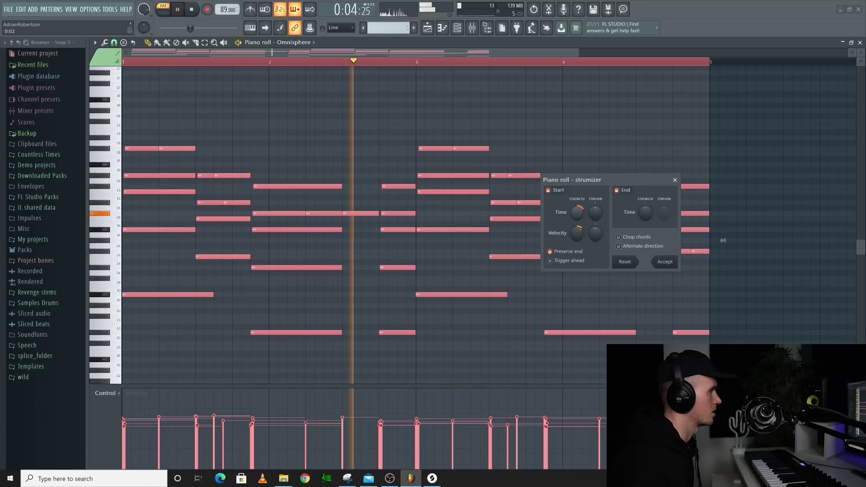
click(664, 262)
key(space)
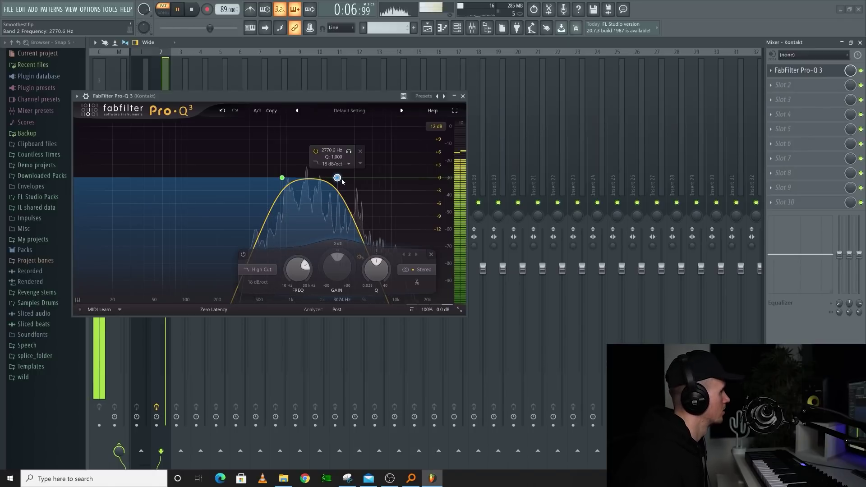
- Close the Kontakt equalizer and load RC-20 Retro Color in the first effect slot of mixer insert 3
key(space)
key(Escape)
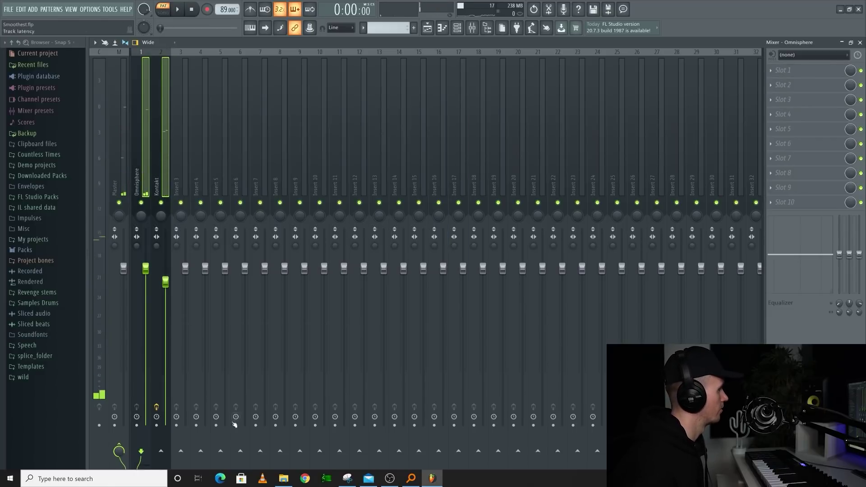
click(182, 188)
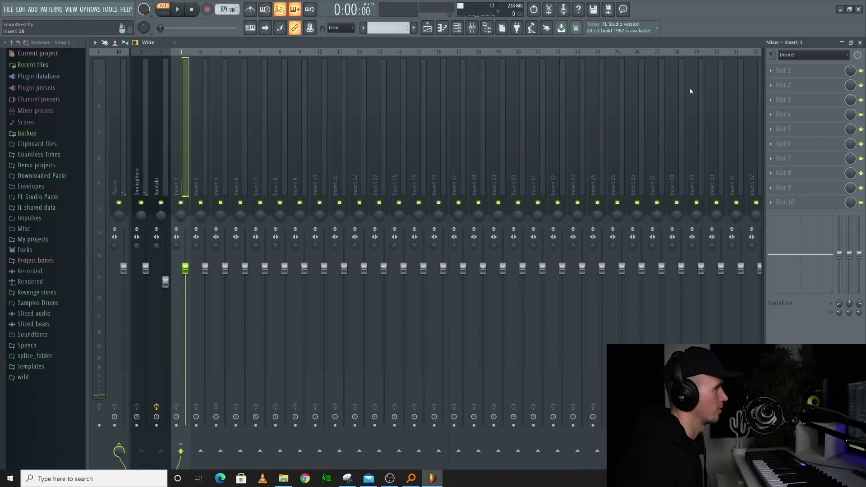
click(820, 77)
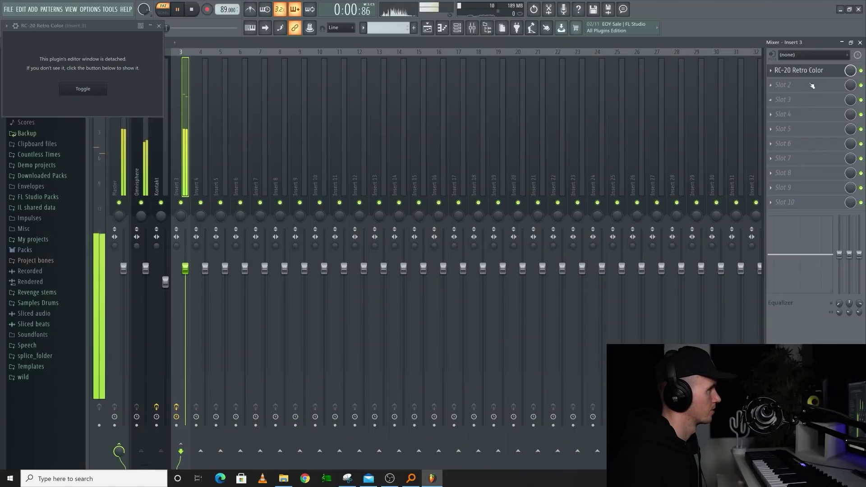
click(806, 71)
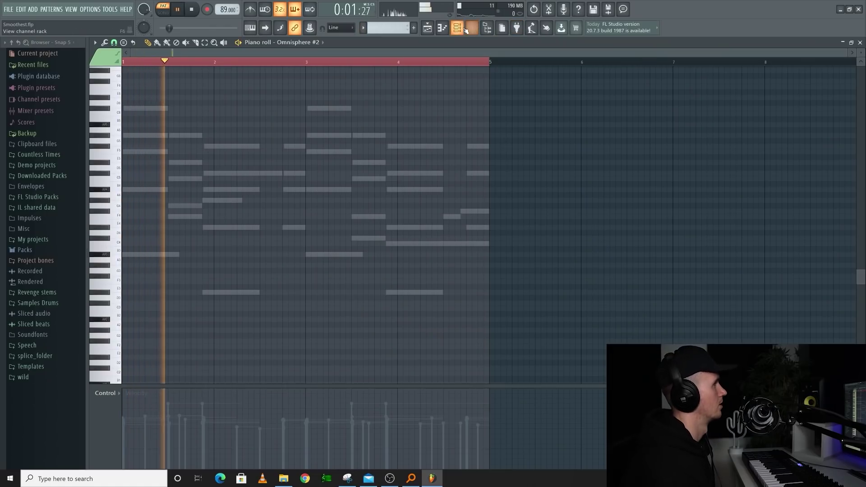
- Write a short four-note rising melody for Omnisphere #2 in the second half of bar 2
key(F6)
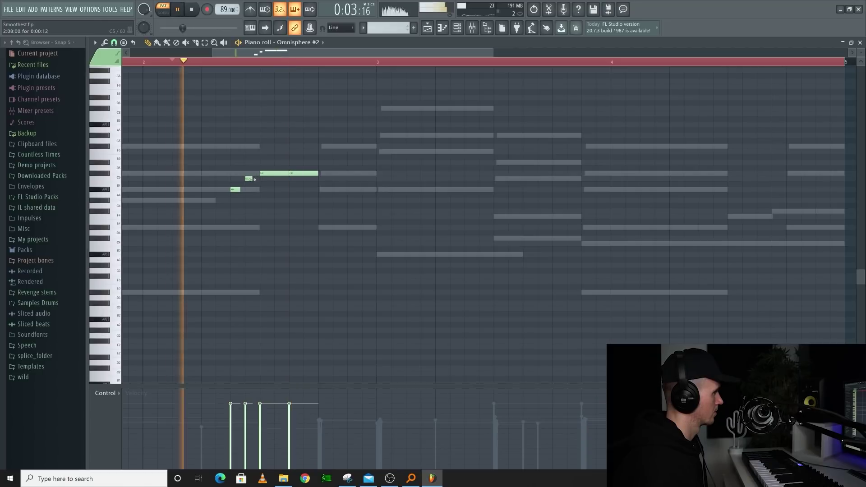
scroll(216, 62, down, 4)
key(space)
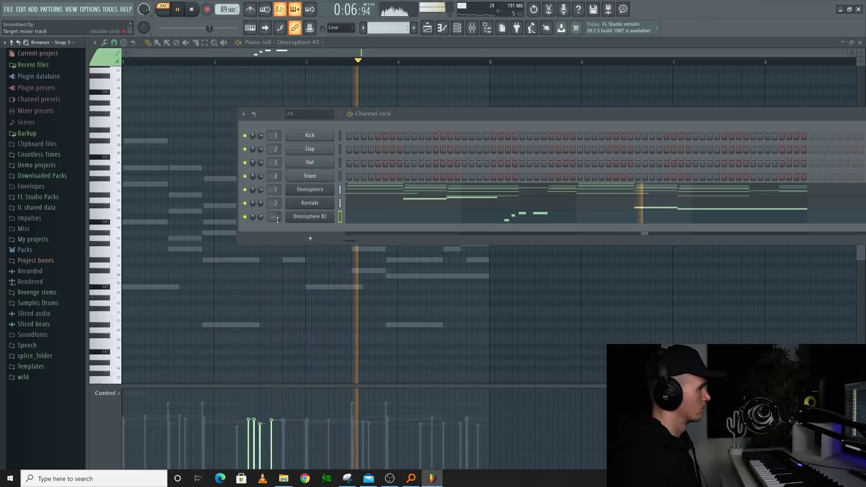
- Route the Omnisphere #2 channel to mixer track 4
drag(274, 217, 274, 212)
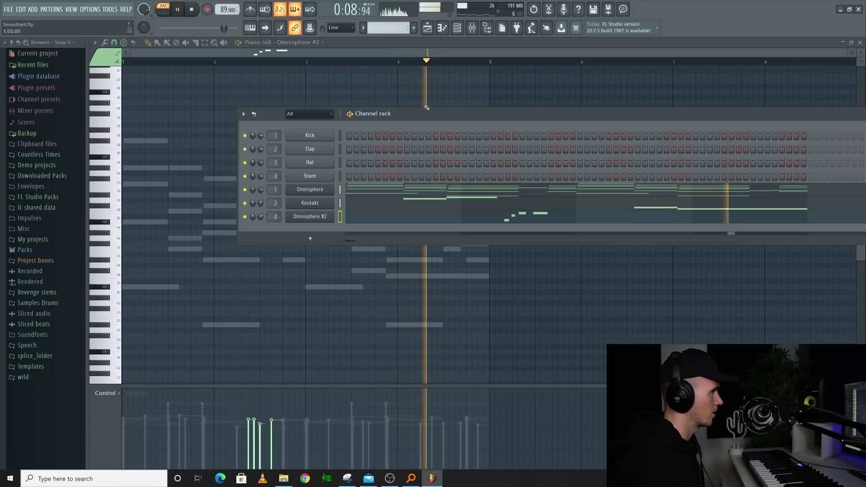
double_click(274, 217)
key(space)
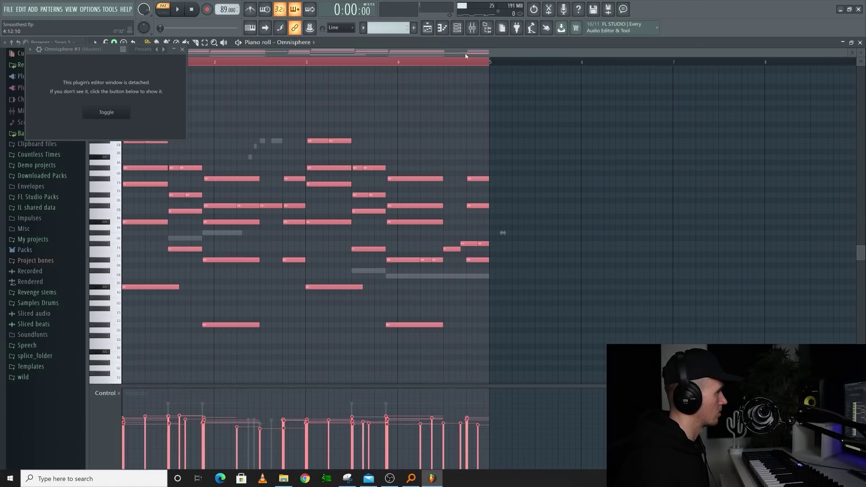
- Layer the chords with Omnisphere #3 using the Hybrid Warm String Section patch and route it to mixer track 5
click(462, 35)
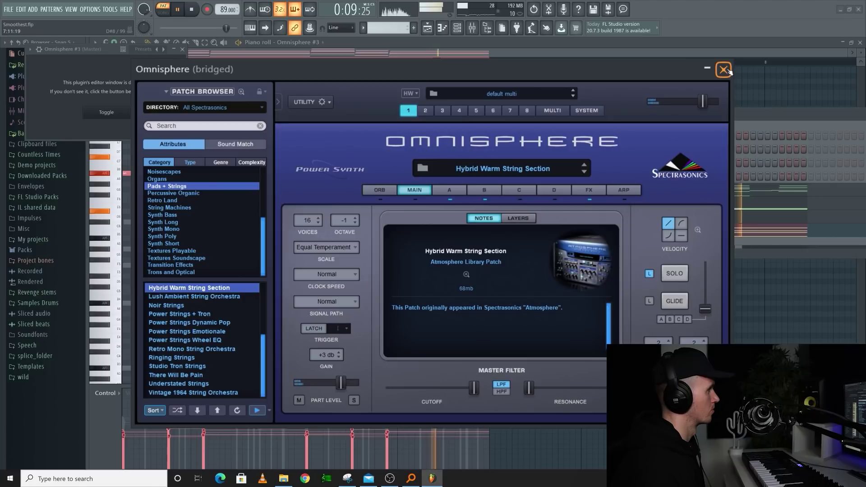
click(725, 70)
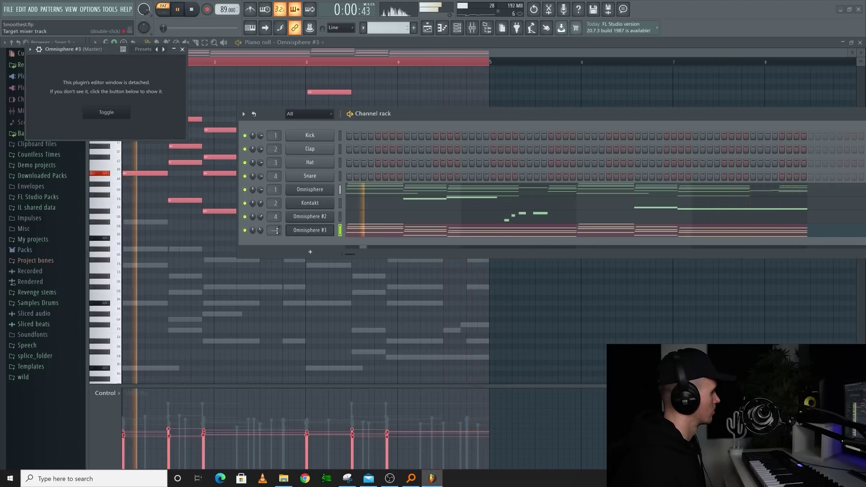
drag(276, 231, 277, 216)
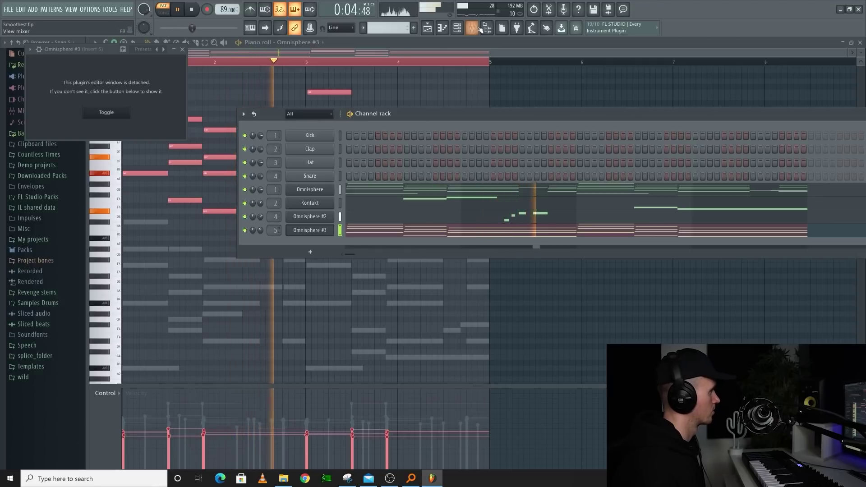
click(479, 28)
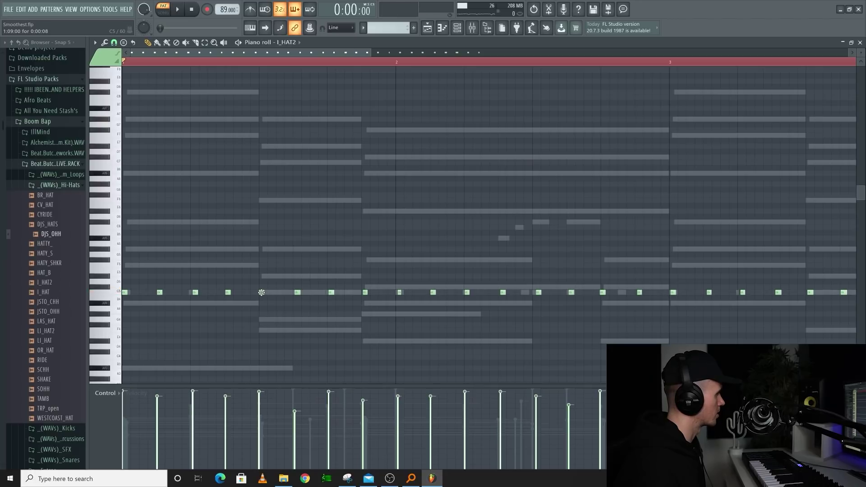
- Replace the hi-hat sample with LAS_HAT and place a DJS_OHH open-hat hit on the seventh step
key(space)
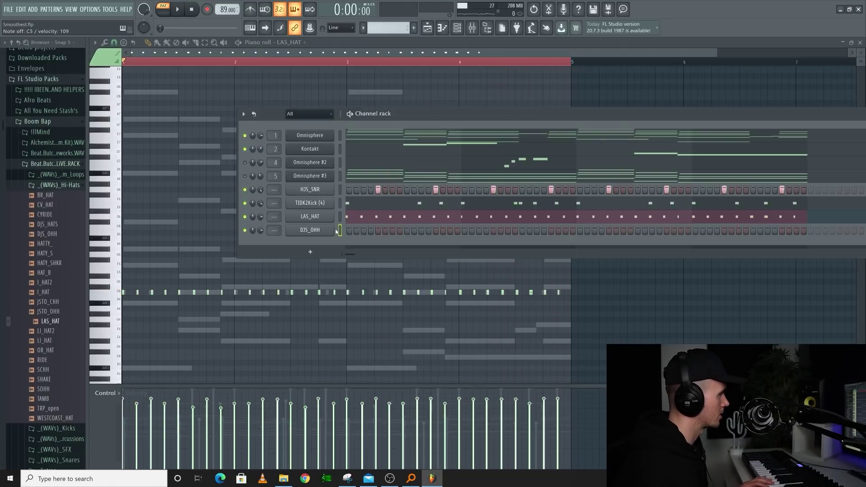
click(393, 230)
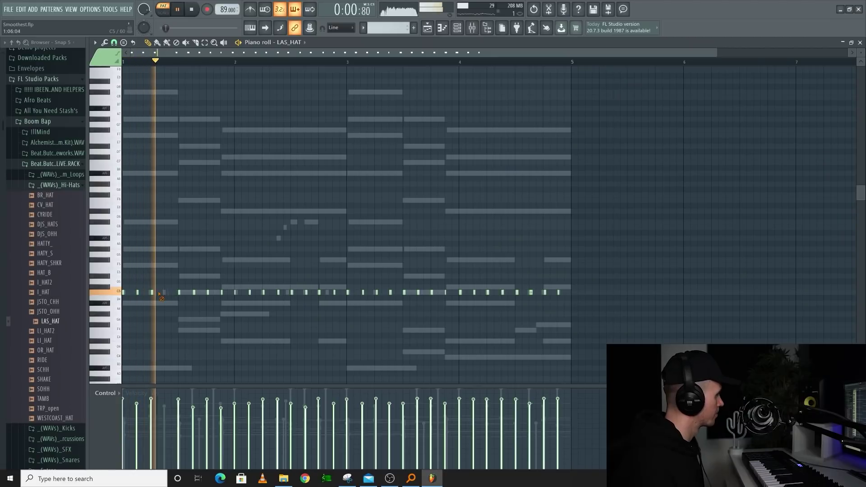
- Add the Shaker 2 sample as a new channel and raise the first of its three notes in bar 2 by a semitone
scroll(292, 298, up, 3)
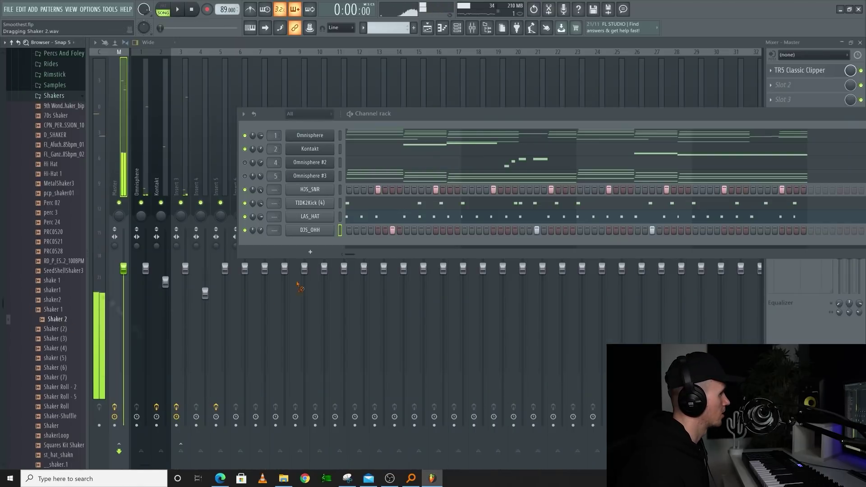
drag(297, 283, 335, 242)
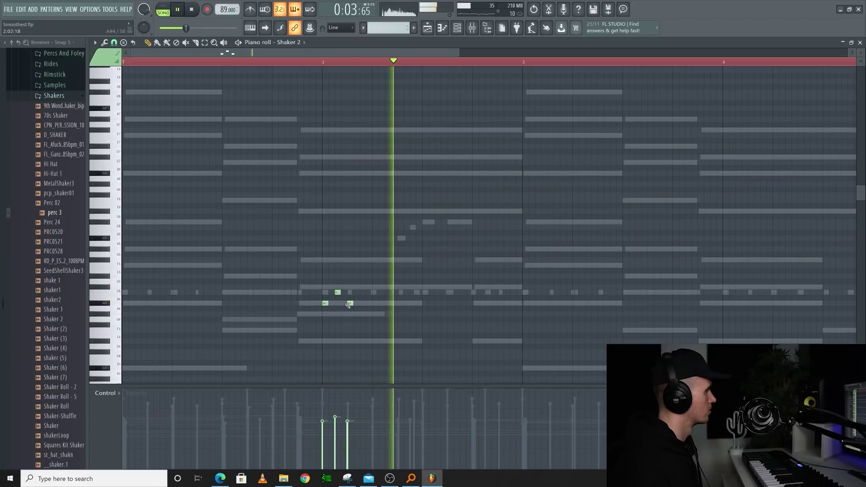
key(space)
key(space)
click(324, 298)
key(space)
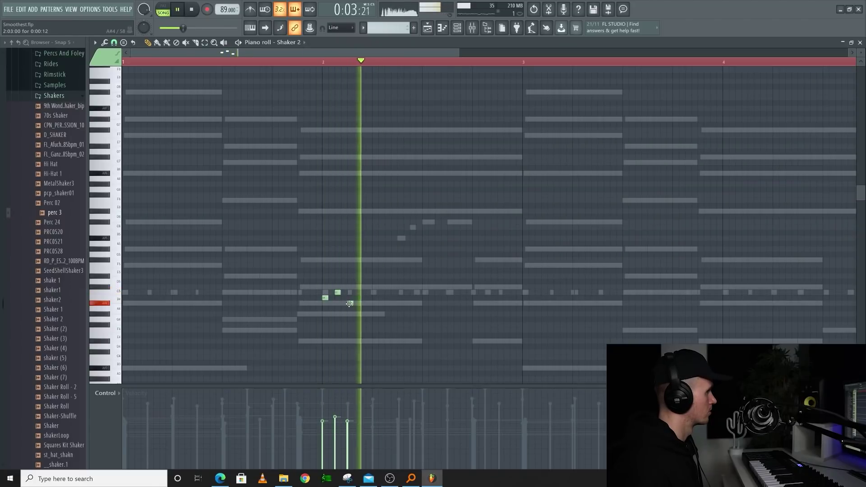
key(space)
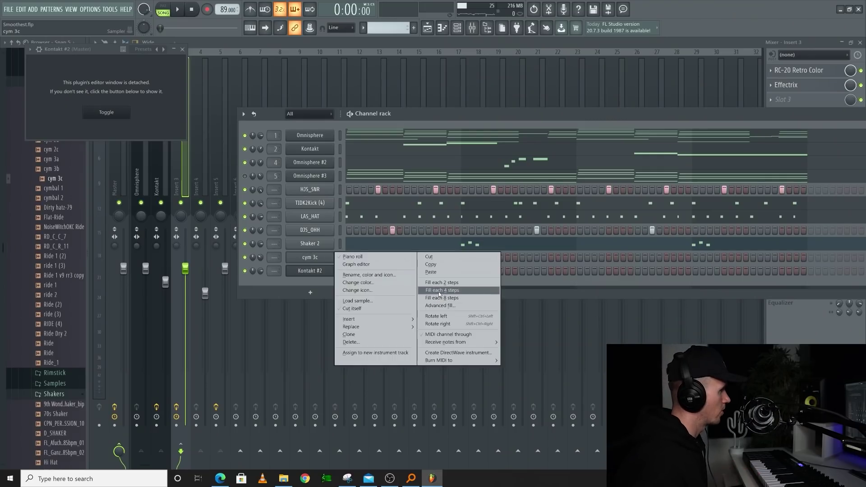
- Fill the cym 3c channel with a hit on every 4 steps and play the beat back
click(439, 293)
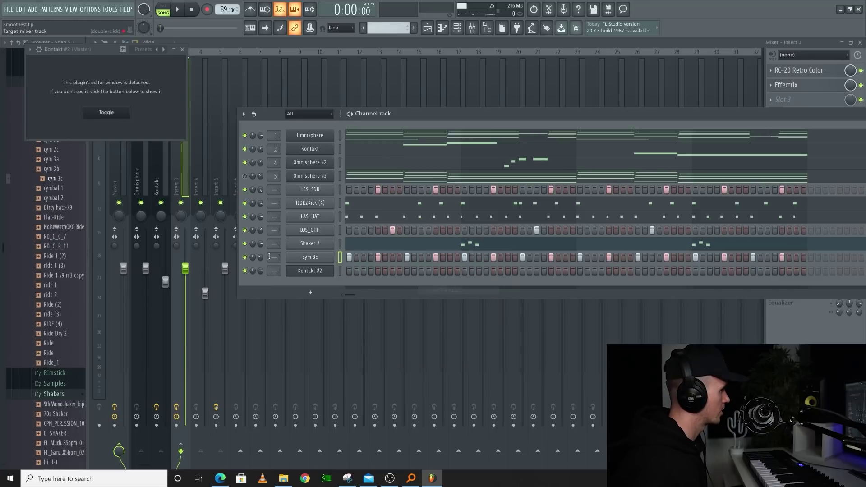
key(space)
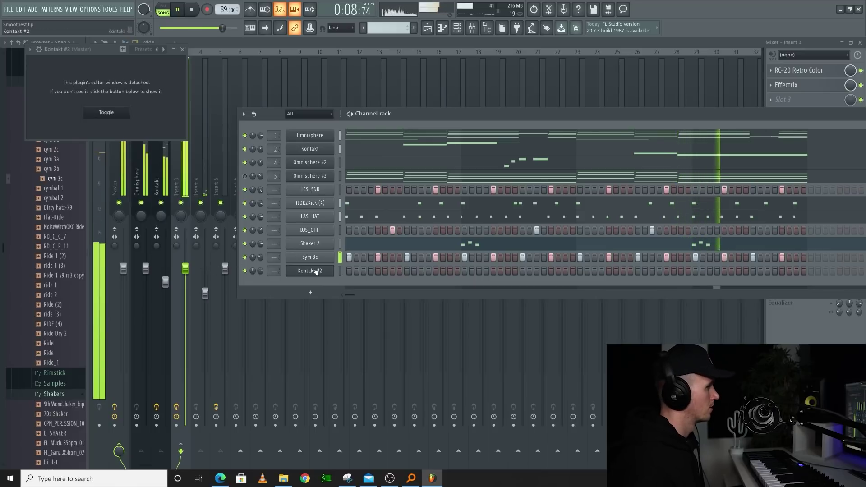
key(space)
- Render the Insert 3 mixer track to a 32-bit float WAV covering the full song
key(F9)
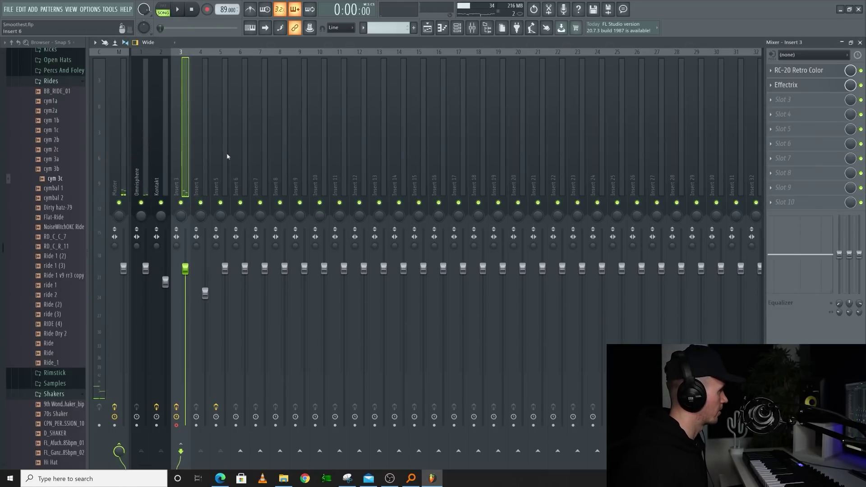
key(alt+r)
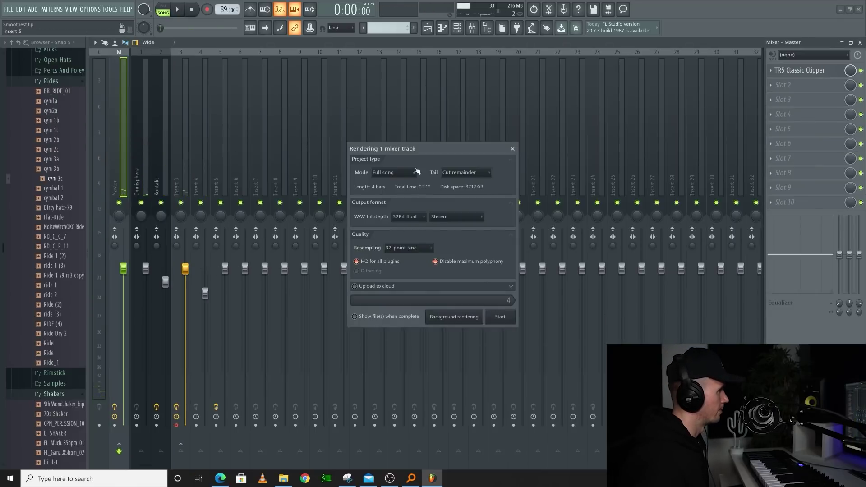
click(499, 317)
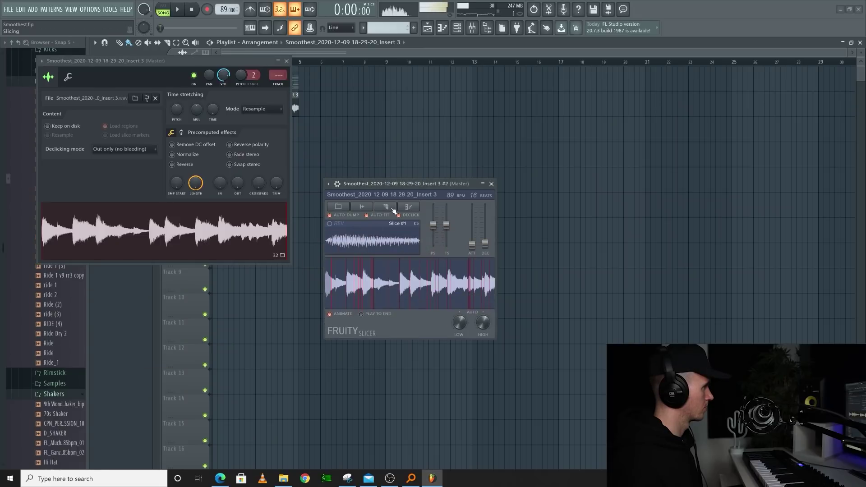
- Slice the rendered Insert 3 audio by beat in Fruity Slicer
click(393, 208)
click(393, 291)
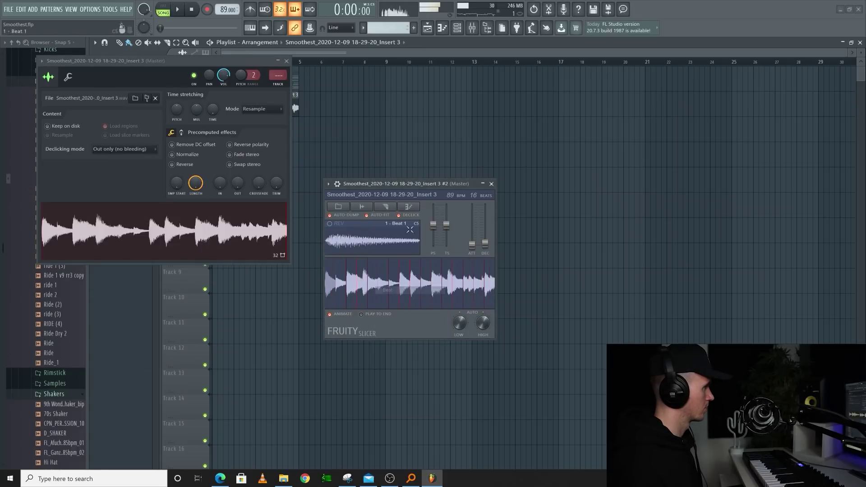